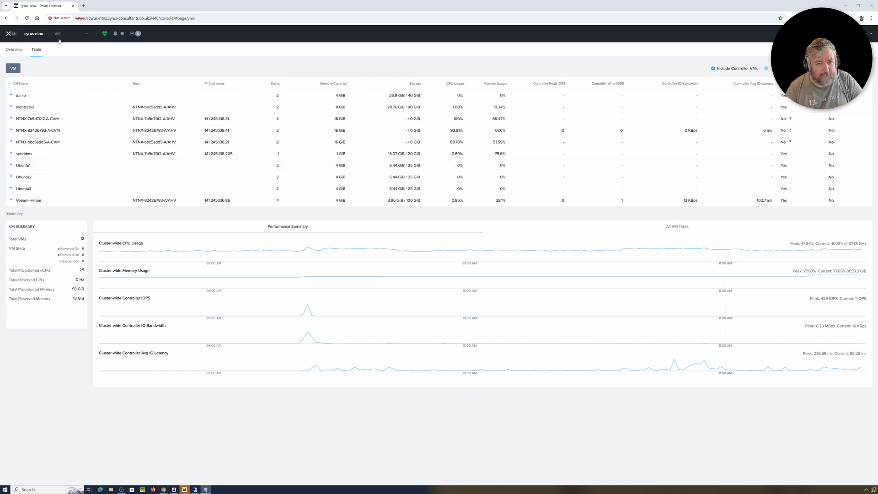
# Step: Open the Life Cycle Manager (LCM) inventory of the cyrus-ntnx cluster in Prism Element
pyautogui.click(84, 37)
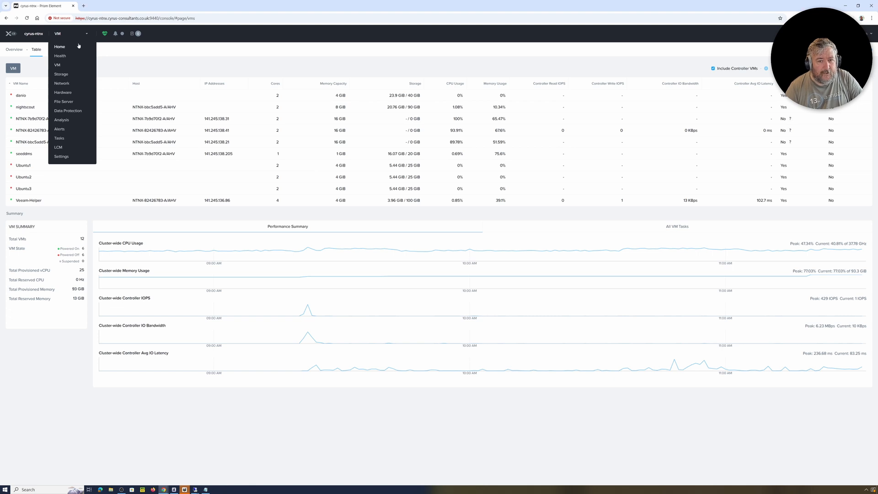
pyautogui.click(61, 151)
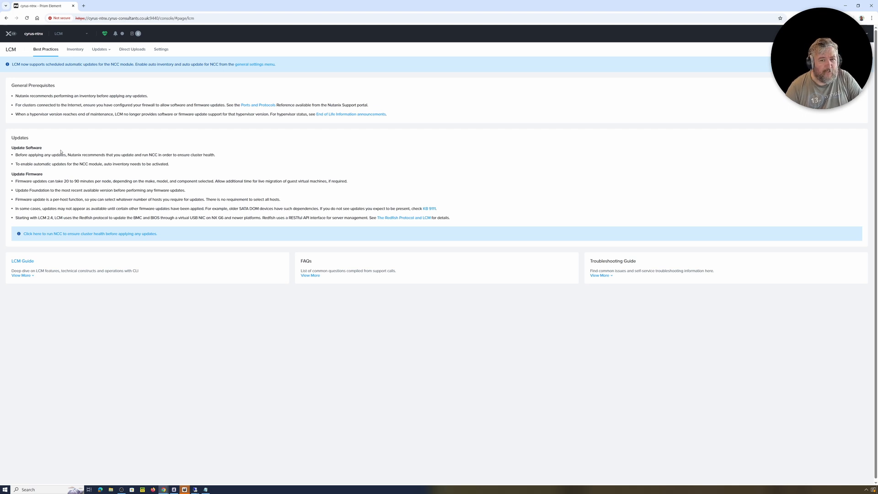
pyautogui.click(73, 50)
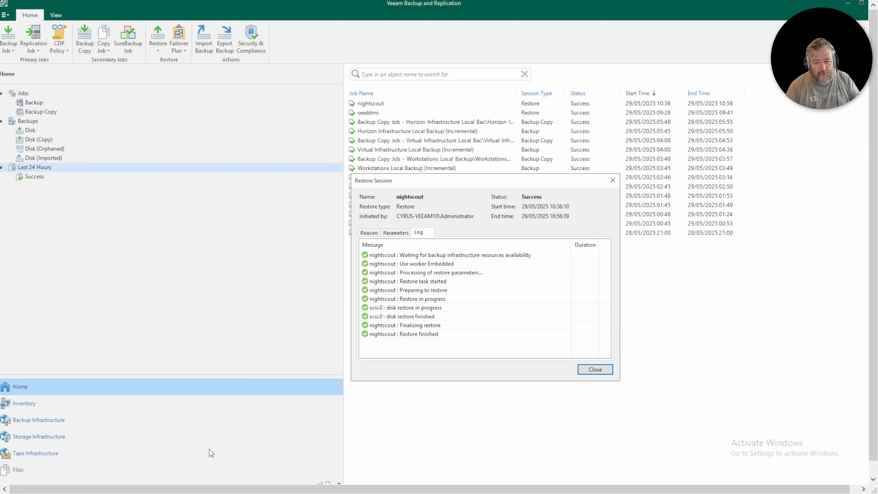
# Step: In Veeam Backup and Replication, close the nightscout restore session and review the statistics of the Domain Controllers Local Backup job
pyautogui.click(594, 370)
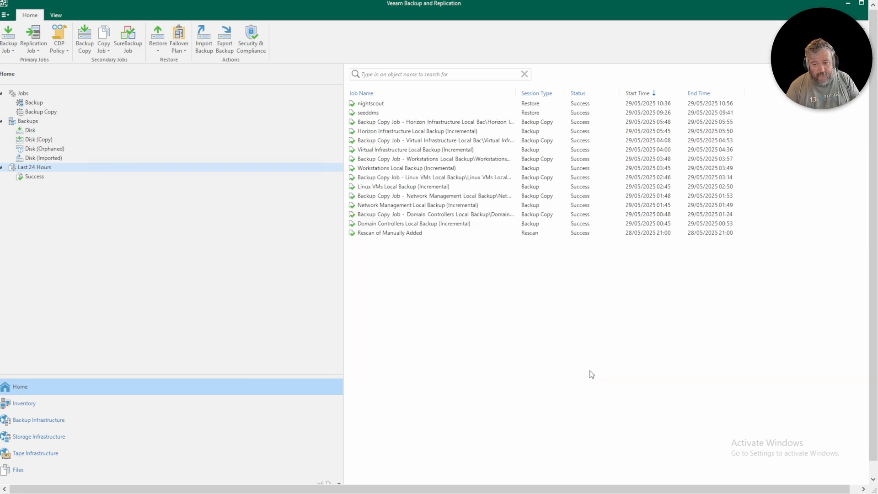
pyautogui.click(35, 103)
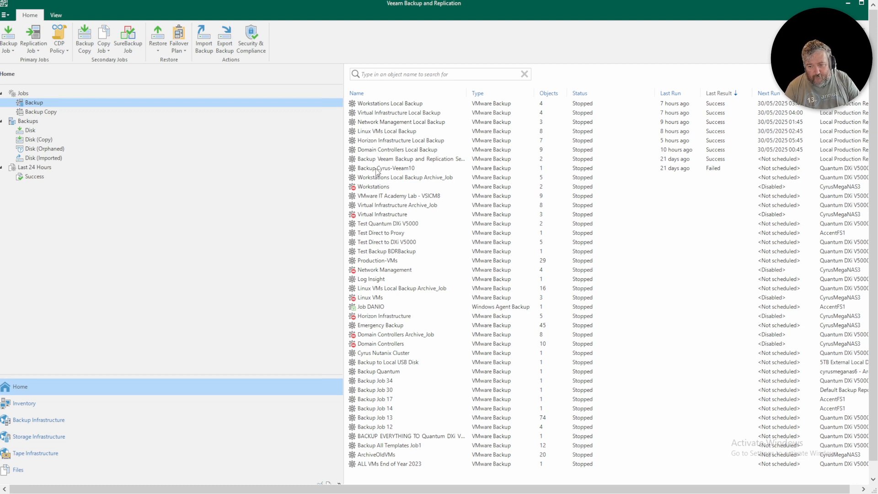
pyautogui.doubleClick(379, 151)
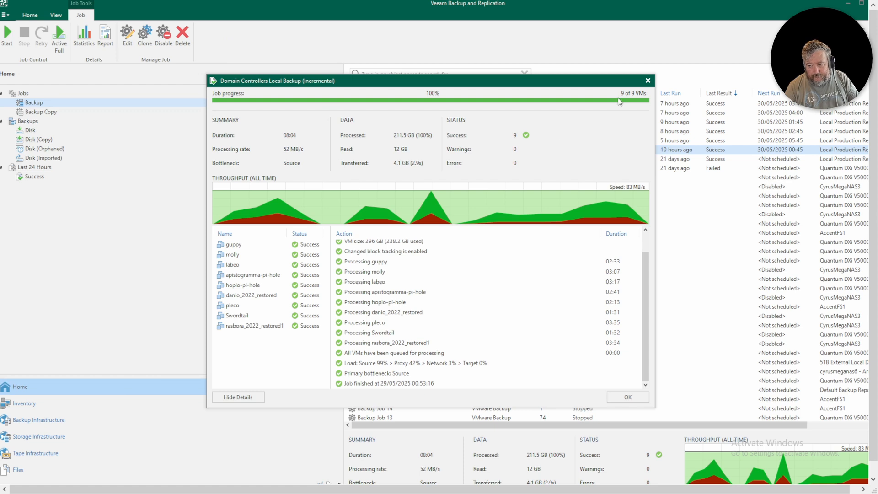
pyautogui.click(648, 80)
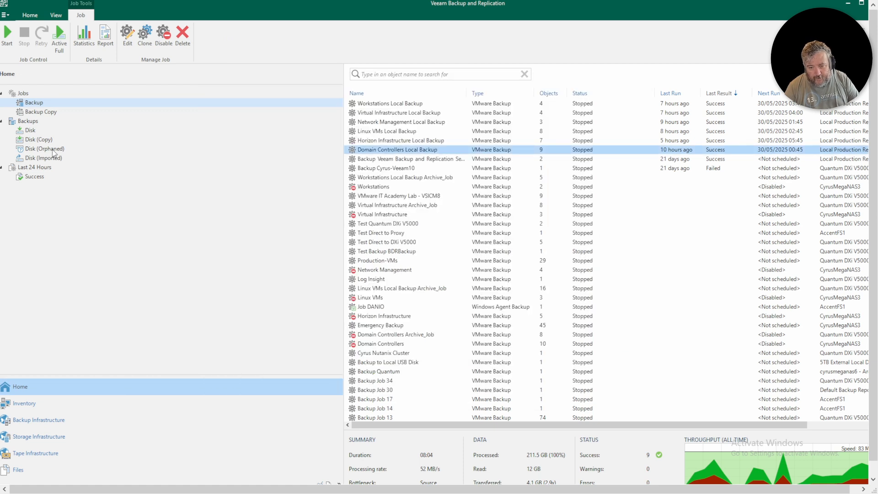
# Step: Among the disk backups, collapse Linux VMs Local Backup and expand Domain Controllers Local Backup to list its VMs
pyautogui.click(32, 131)
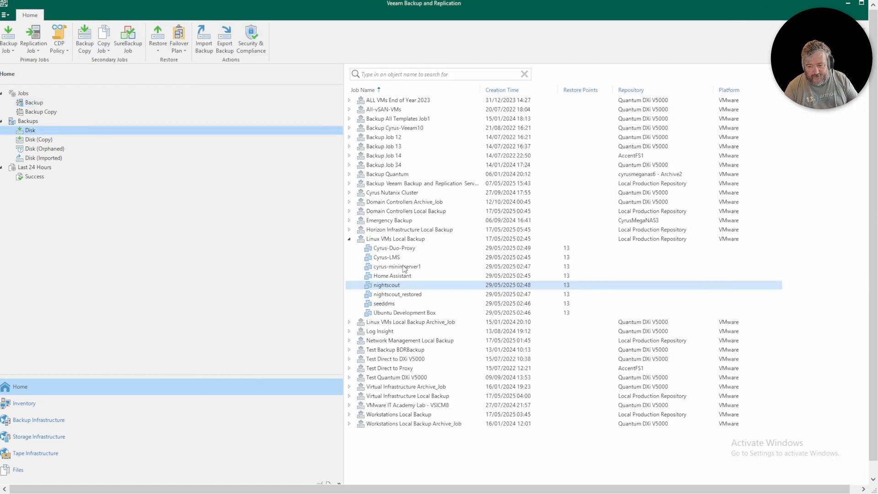
pyautogui.click(350, 238)
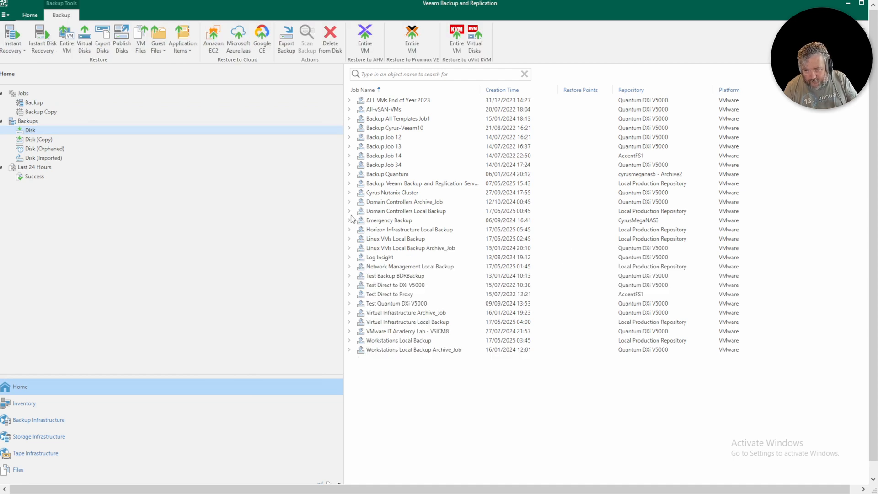
pyautogui.click(350, 212)
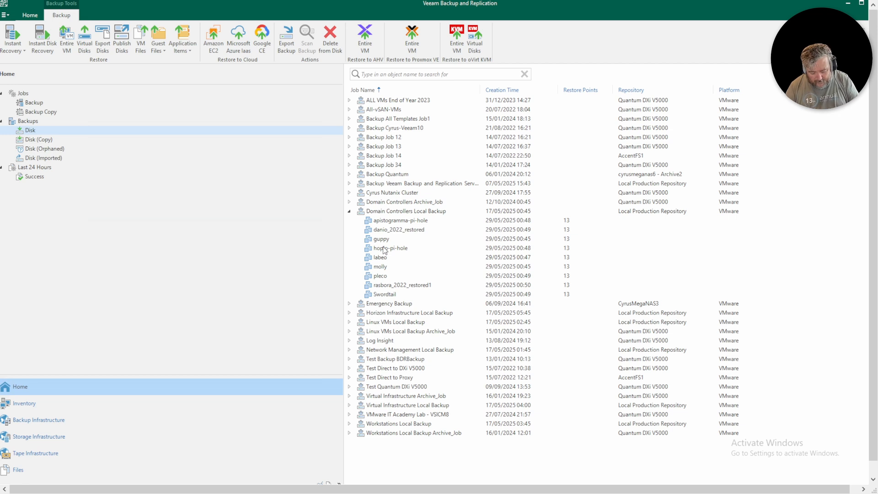
# Step: Start an entire VM restore to Nutanix AHV for apistogramma-pi-hole, hoplo-pi-hole, rasbora_2022_restored1 and Swordtail
pyautogui.click(400, 222)
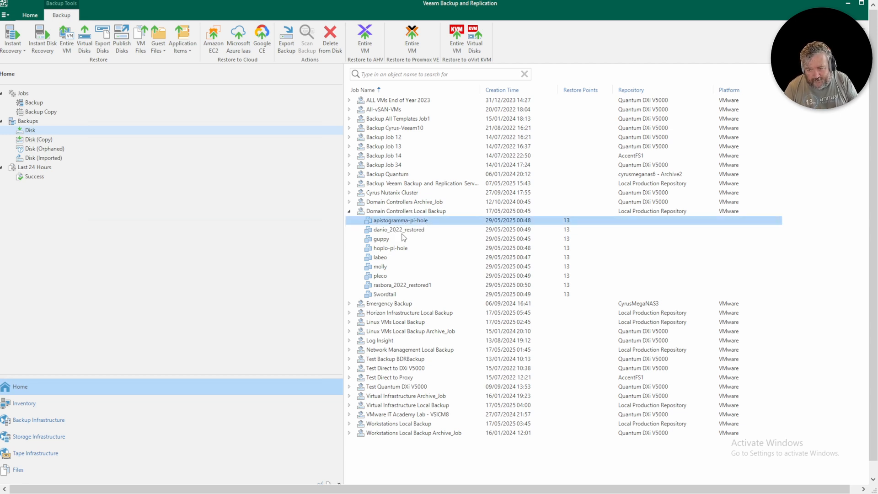
pyautogui.keyDown('ctrl'); pyautogui.click(401, 285); pyautogui.keyUp('ctrl')
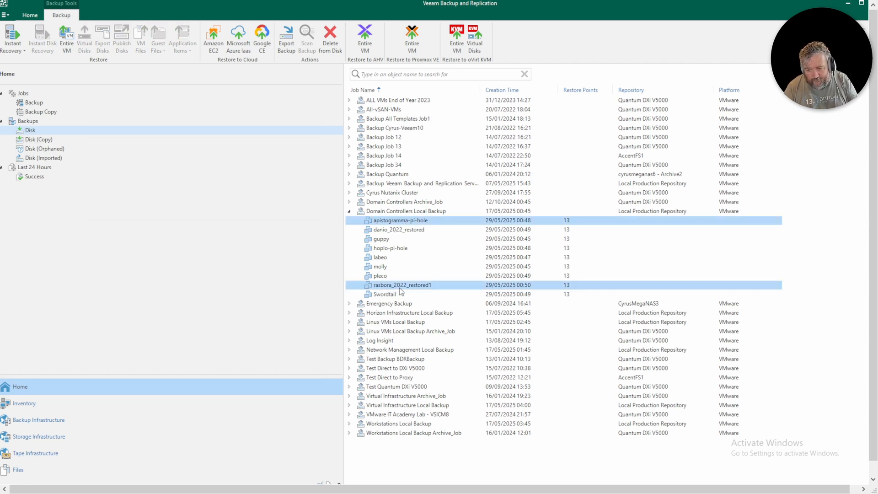
pyautogui.keyDown('ctrl'); pyautogui.click(394, 249); pyautogui.keyUp('ctrl')
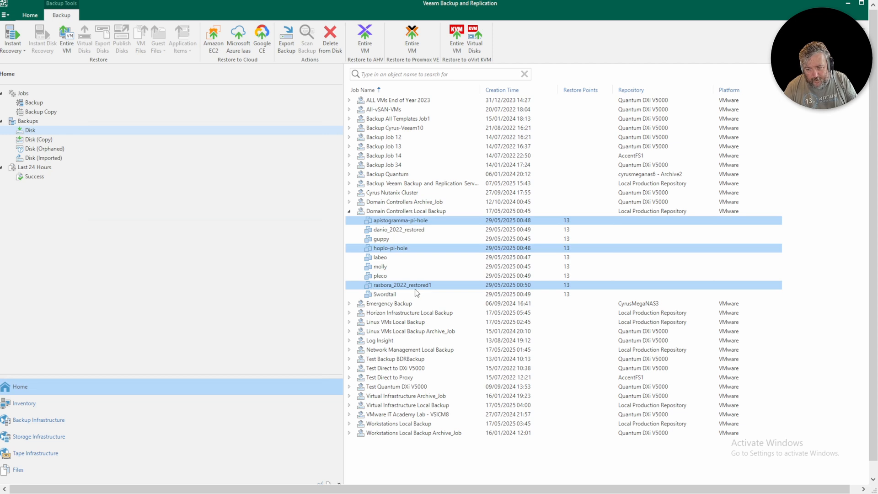
pyautogui.keyDown('ctrl'); pyautogui.click(387, 296); pyautogui.keyUp('ctrl')
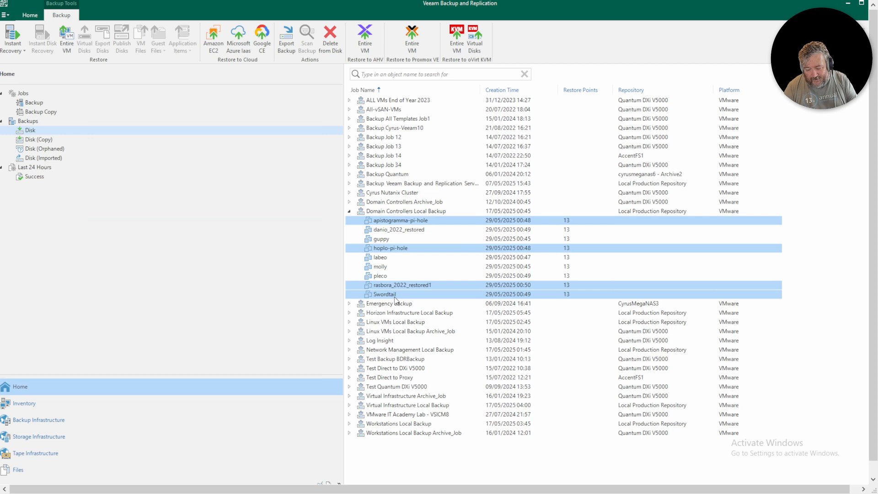
pyautogui.rightClick(395, 222)
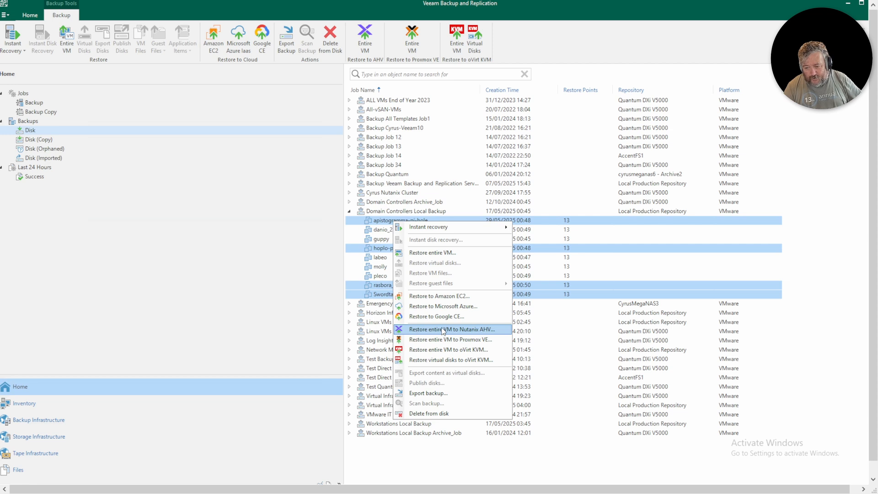
pyautogui.click(454, 330)
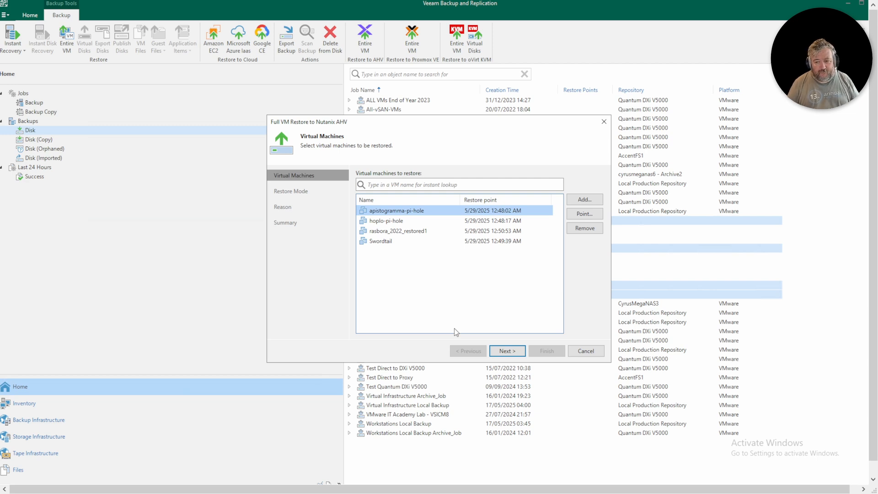
# Step: Accept the listed restore points, the cyrus-ntnx.cyrus-consultants.co.uk cluster and the default storage containers for all four VMs
pyautogui.click(514, 352)
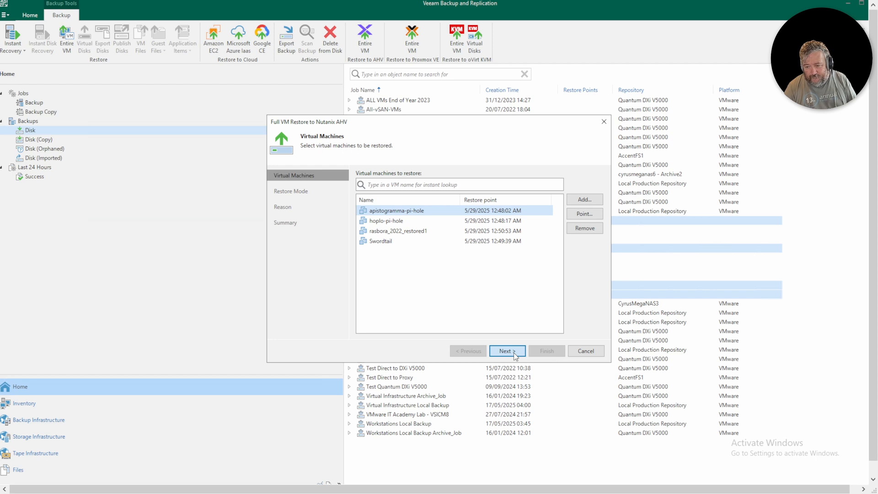
pyautogui.click(514, 352)
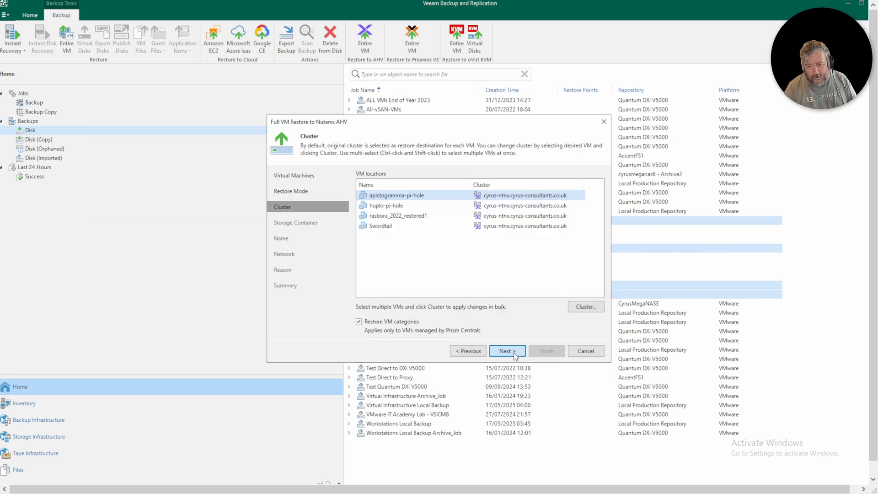
pyautogui.click(514, 352)
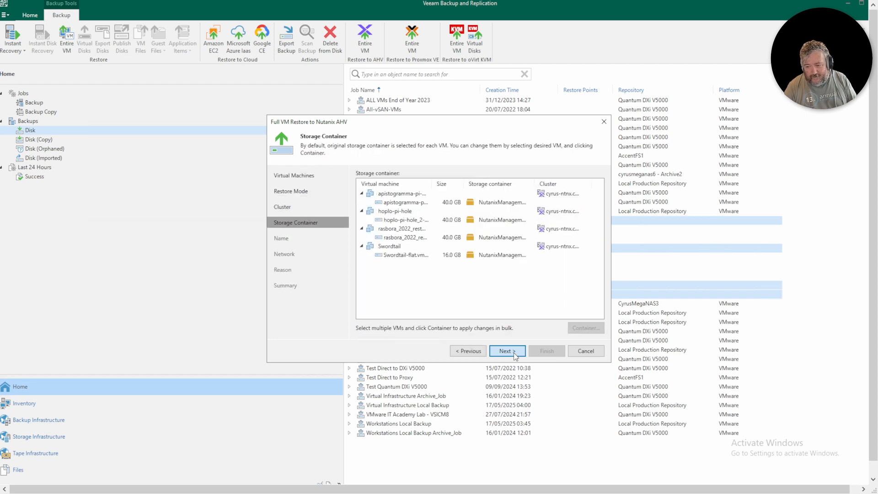
pyautogui.click(514, 352)
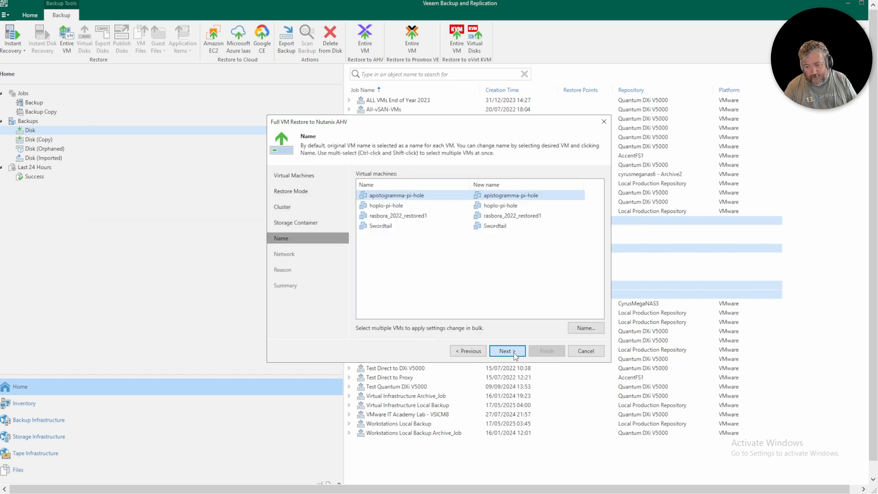
# Step: Set the restored name of apistogramma-pi-hole to apistogramma
pyautogui.click(529, 198)
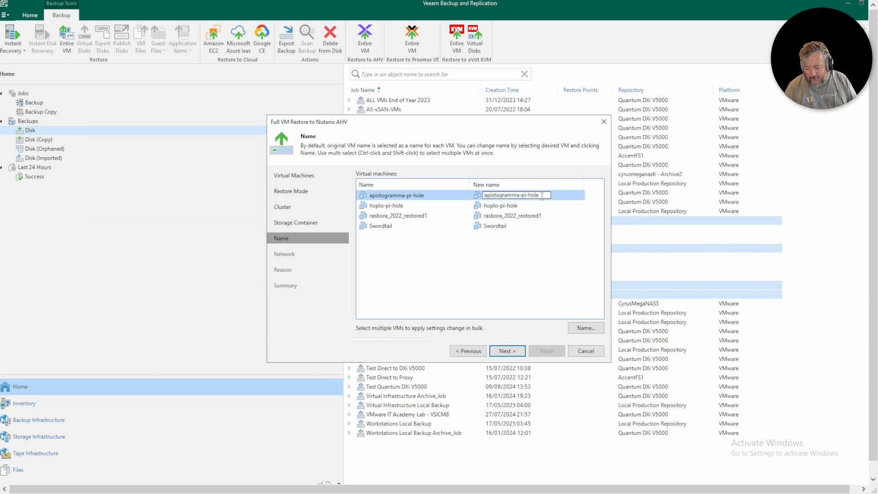
pyautogui.press('BackSpace')
pyautogui.press('BackSpace')
pyautogui.press('BackSpace')
pyautogui.press('BackSpace')
pyautogui.press('BackSpace')
pyautogui.press('BackSpace')
pyautogui.press('BackSpace')
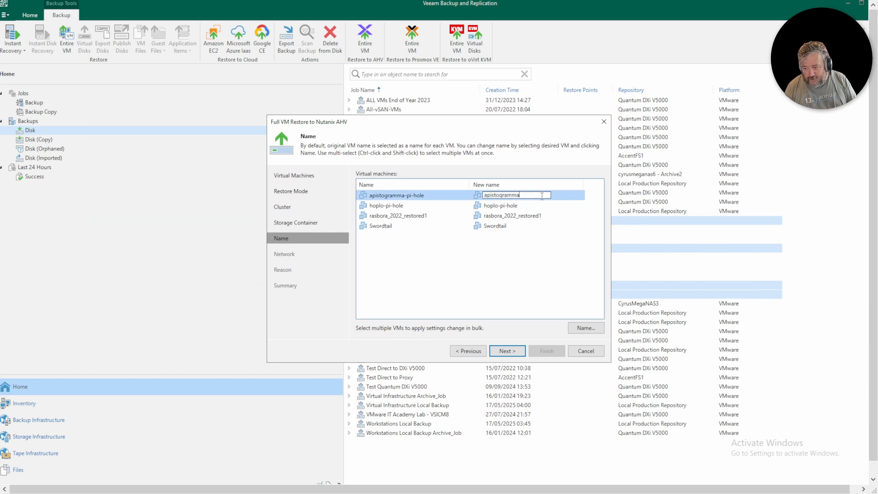
pyautogui.press('Return')
# Step: Set the restored name of hoplo-pi-hole to hoplo
pyautogui.click(522, 206)
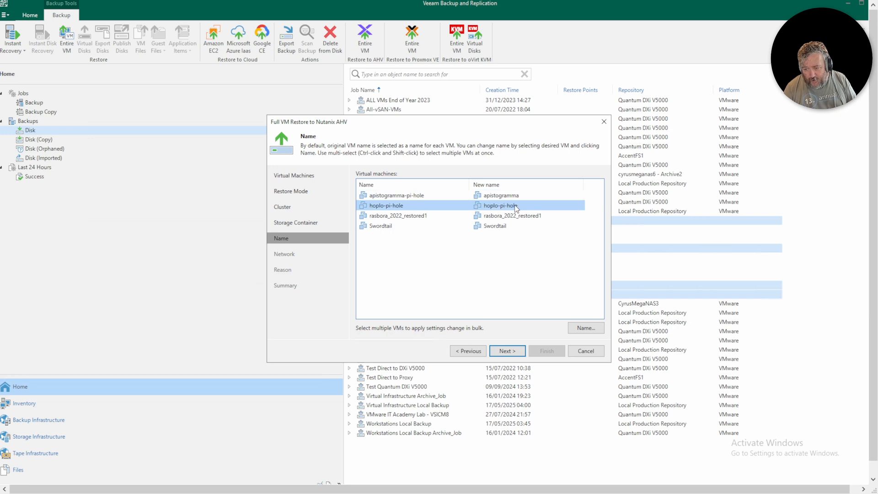
pyautogui.click(523, 206)
pyautogui.click(524, 207)
pyautogui.press('BackSpace')
pyautogui.press('BackSpace')
pyautogui.press('BackSpace')
pyautogui.press('BackSpace')
pyautogui.press('BackSpace')
pyautogui.press('BackSpace')
pyautogui.press('BackSpace')
pyautogui.press('BackSpace')
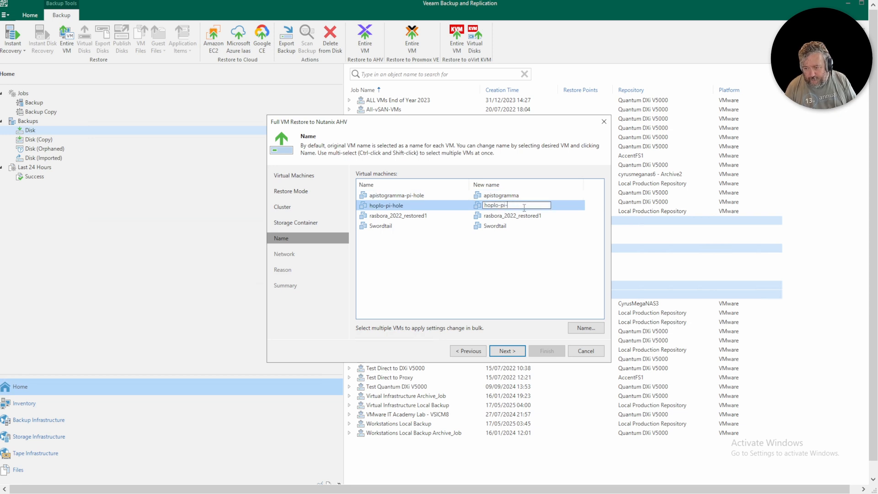
pyautogui.write('o')
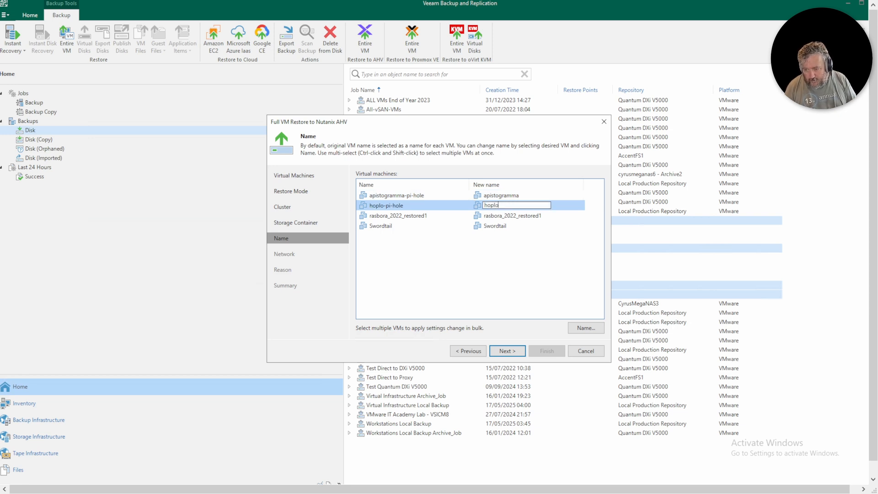
pyautogui.press('Return')
# Step: Set the restored name of rasbora_2022_restored1 to rasbora
pyautogui.click(537, 216)
pyautogui.click(537, 215)
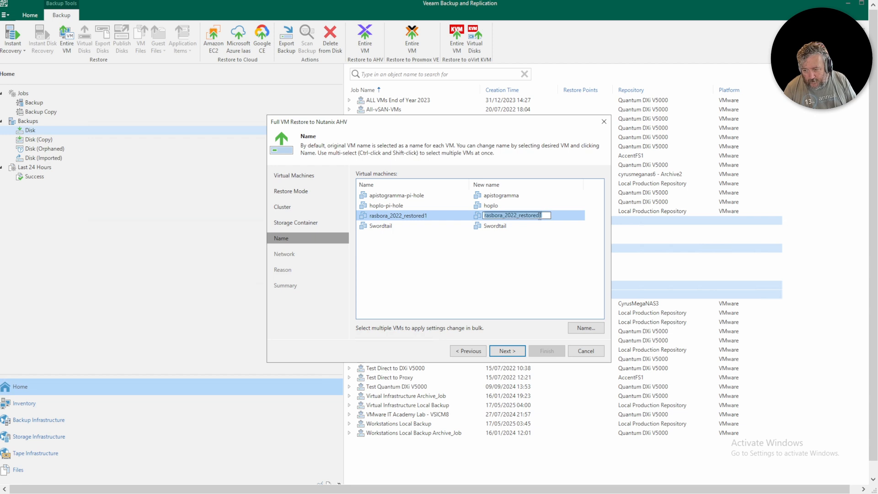
pyautogui.click(547, 216)
pyautogui.press('BackSpace')
pyautogui.press('BackSpace')
pyautogui.press('BackSpace')
pyautogui.press('BackSpace')
pyautogui.press('BackSpace')
pyautogui.press('BackSpace')
pyautogui.press('BackSpace')
pyautogui.press('BackSpace')
pyautogui.press('BackSpace')
pyautogui.press('BackSpace')
pyautogui.press('BackSpace')
pyautogui.press('BackSpace')
pyautogui.press('BackSpace')
pyautogui.press('BackSpace')
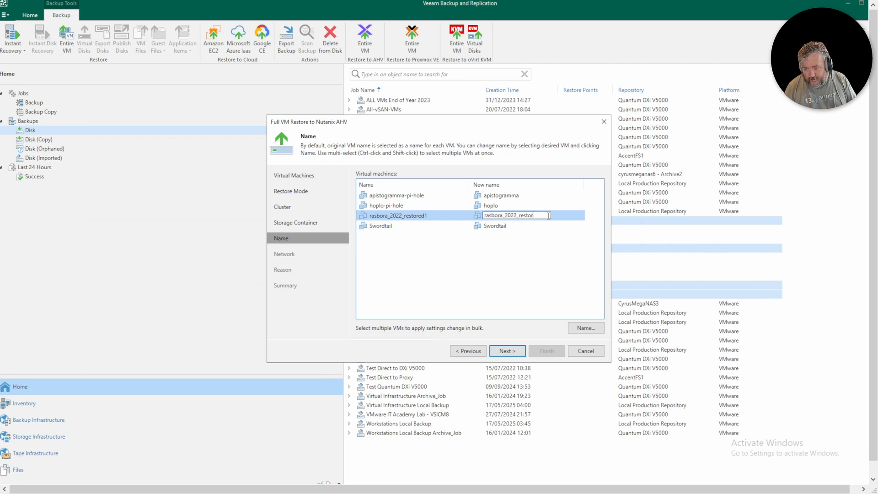
pyautogui.press('Return')
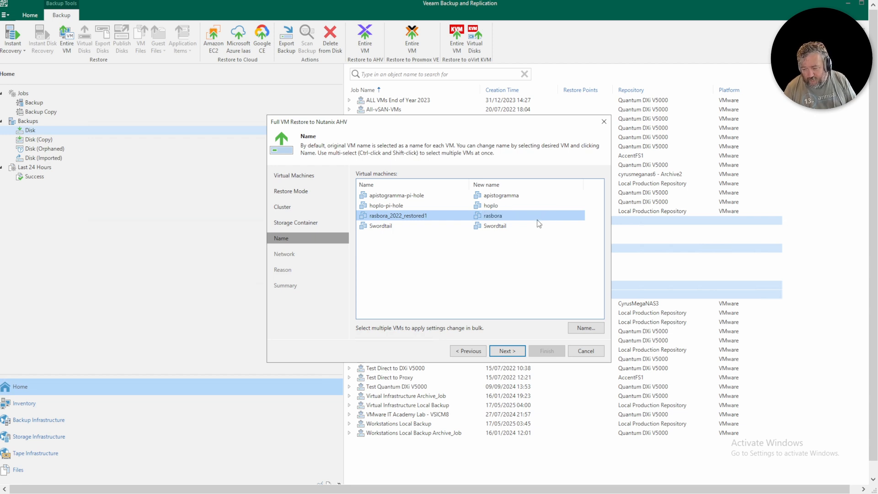
# Step: Accept the Cyrus-LAN-Prod network mapping, leave the restore reason empty, and run the restore with power-on of the target VMs enabled
pyautogui.click(513, 351)
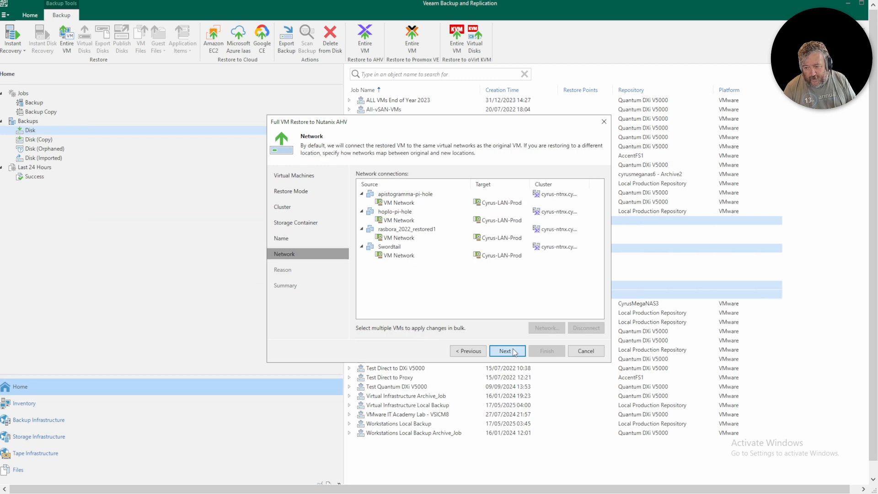
pyautogui.click(515, 356)
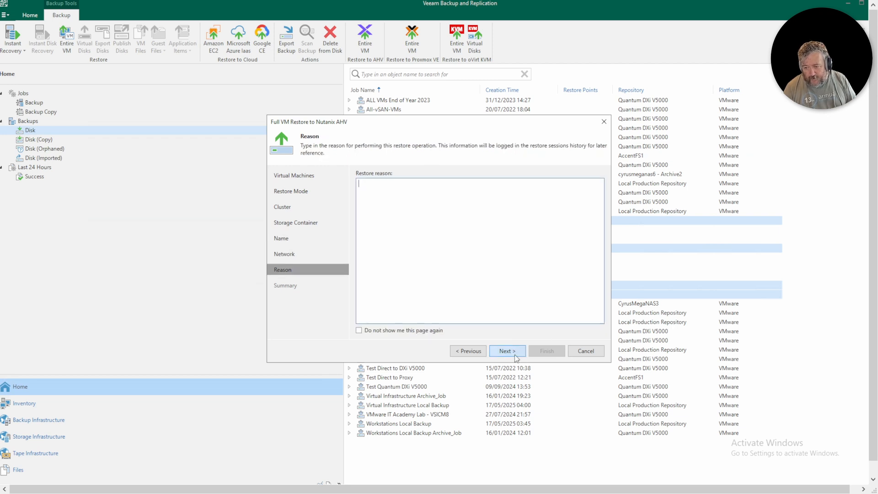
pyautogui.click(512, 353)
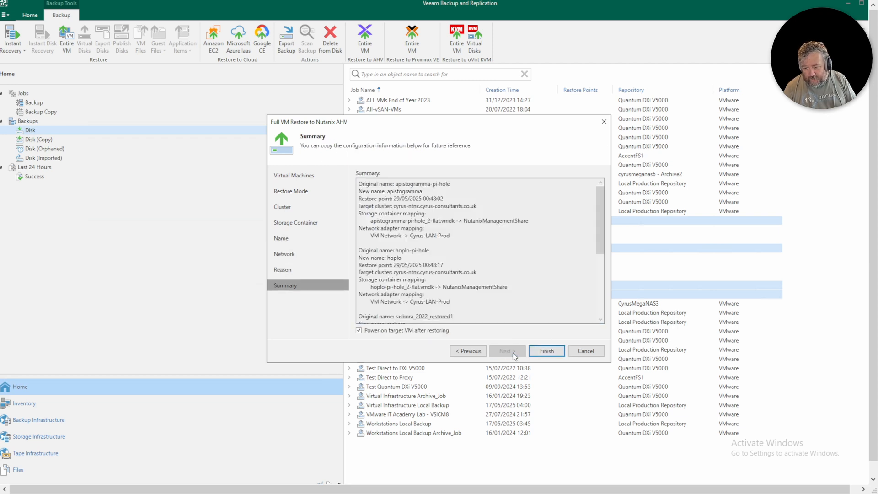
pyautogui.click(547, 352)
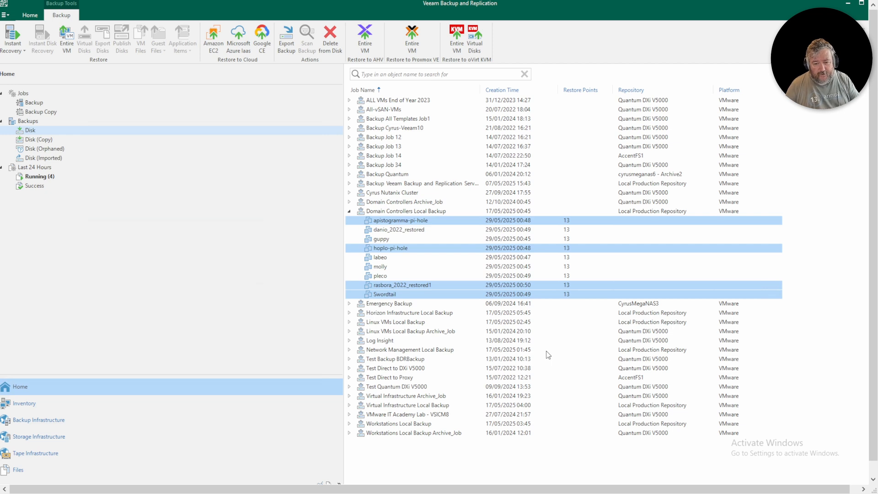
# Step: Review the running restore sessions' logs for apistogramma-pi-hole and hoplo-pi-hole
pyautogui.click(35, 178)
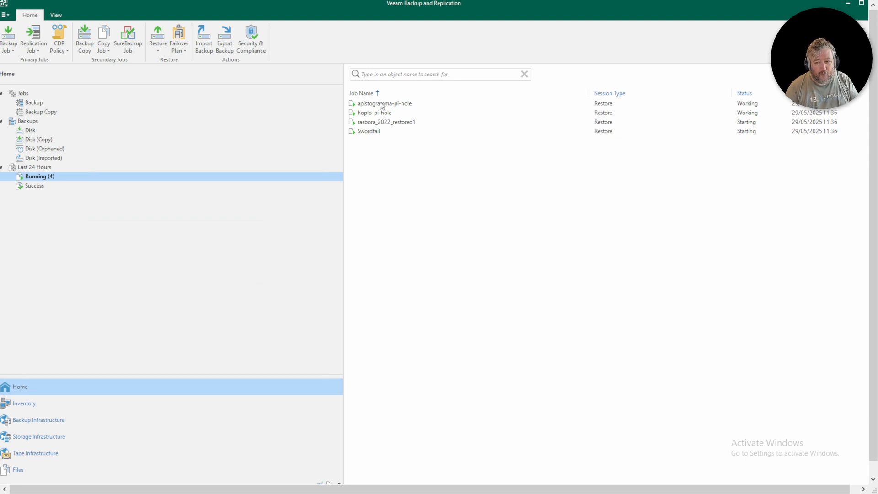
pyautogui.doubleClick(382, 105)
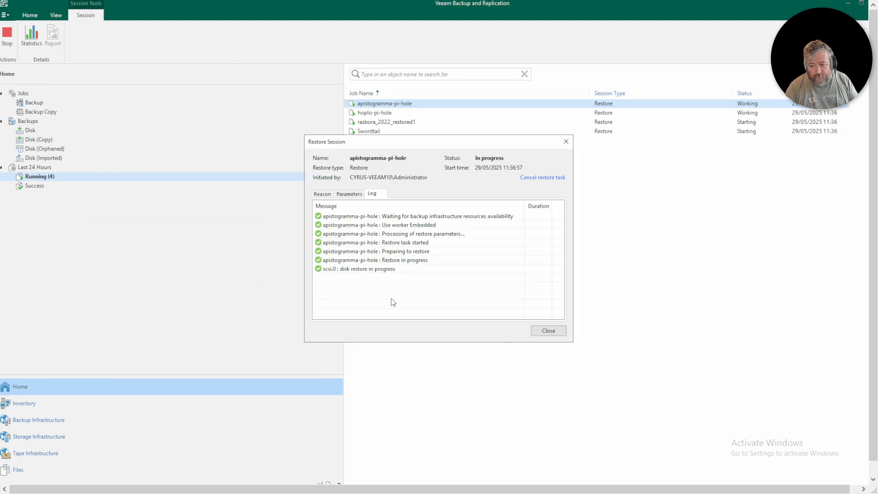
pyautogui.click(544, 330)
pyautogui.doubleClick(384, 113)
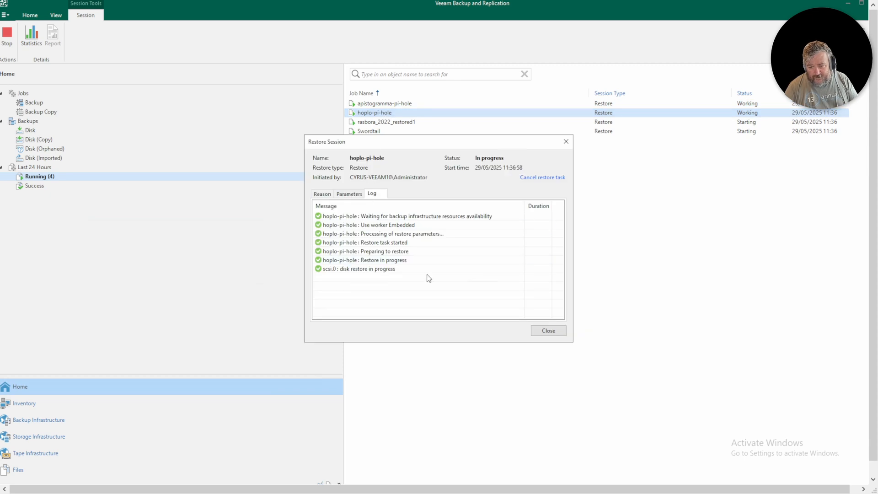
# Step: Review the running restore logs for rasbora_2022_restored1 and Swordtail, and recheck the log for apistogramma-pi-hole
pyautogui.click(544, 330)
pyautogui.click(404, 123)
pyautogui.doubleClick(404, 124)
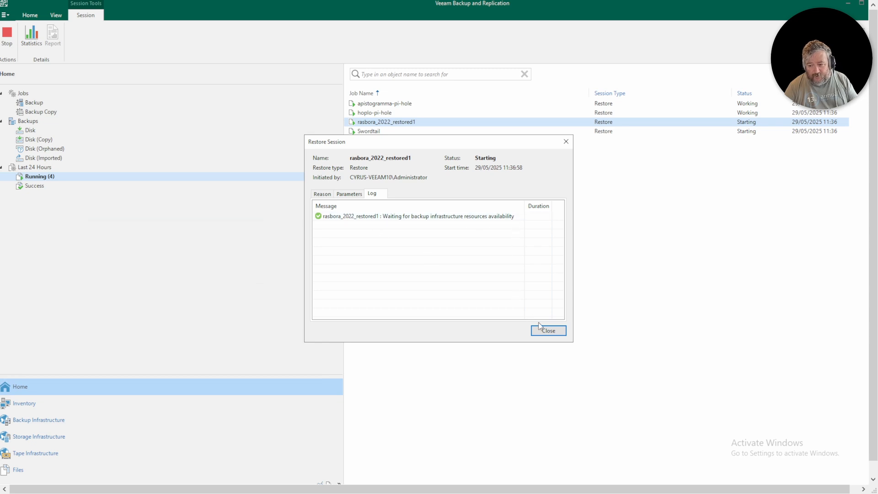
pyautogui.click(548, 330)
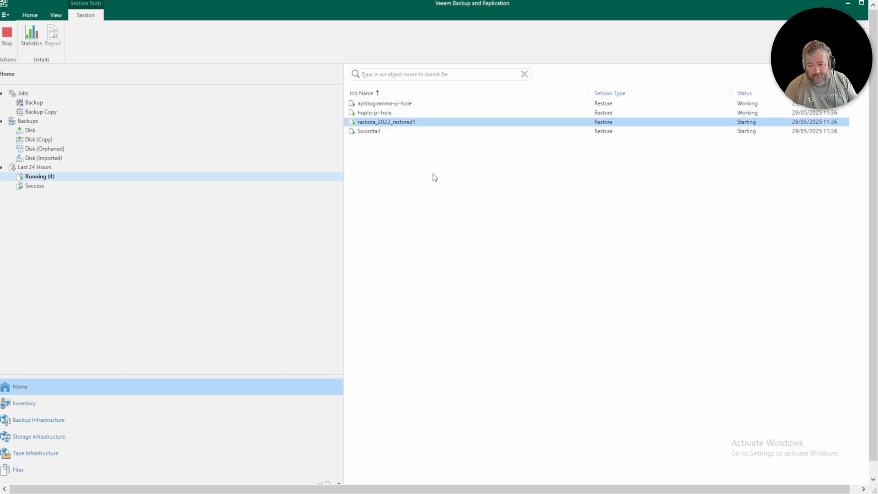
pyautogui.doubleClick(389, 131)
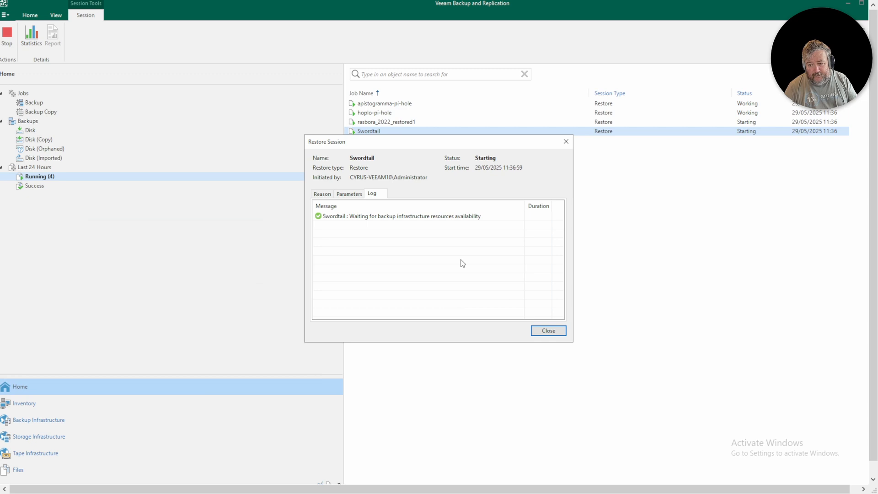
pyautogui.click(549, 330)
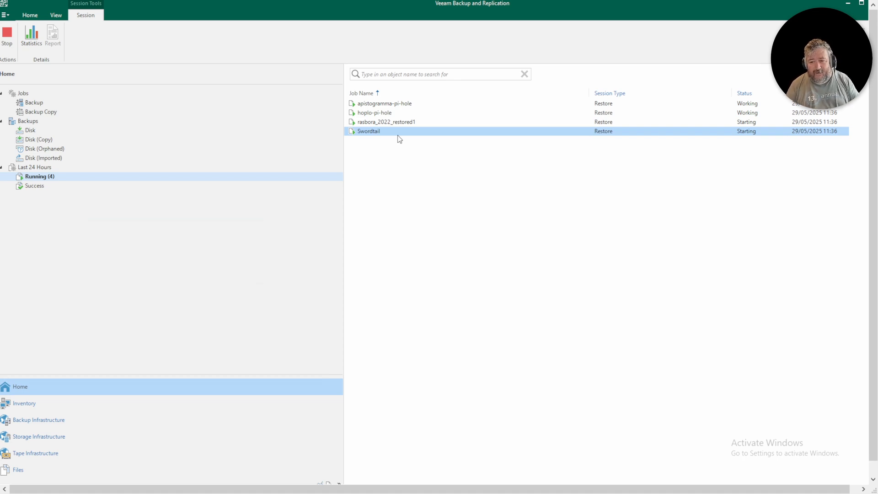
pyautogui.doubleClick(403, 105)
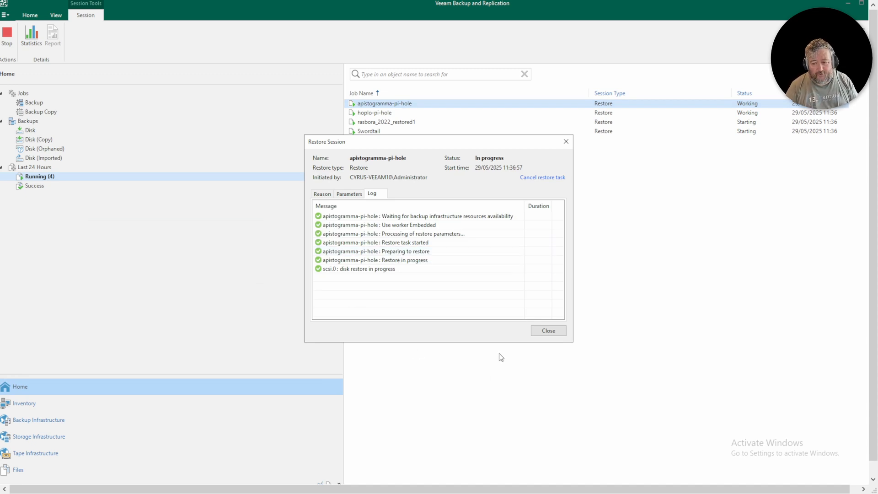
pyautogui.click(538, 333)
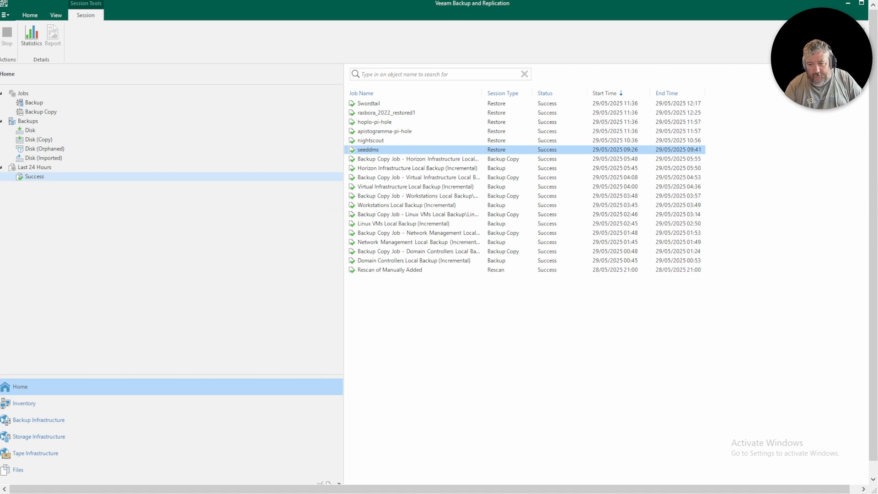
# Step: Review the completed restore session logs for apistogramma-pi-hole, hoplo-pi-hole, rasbora_2022_restored1 and Swordtail
pyautogui.click(384, 132)
pyautogui.doubleClick(383, 133)
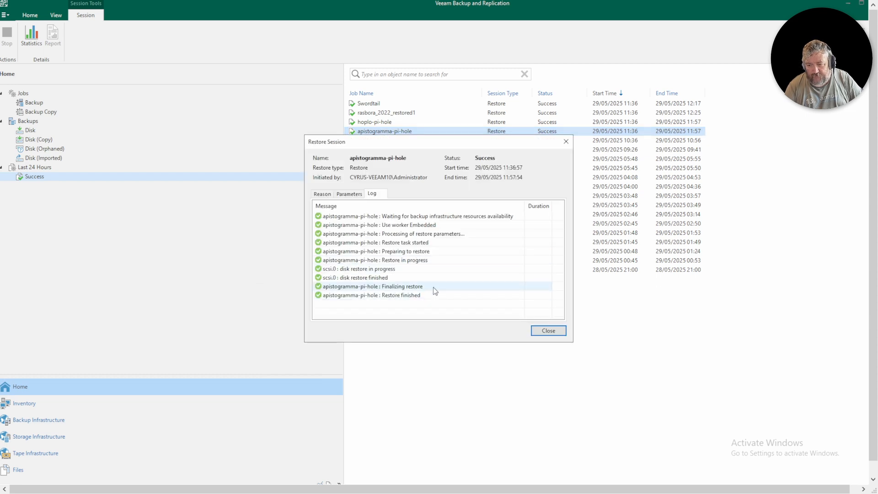
pyautogui.click(548, 331)
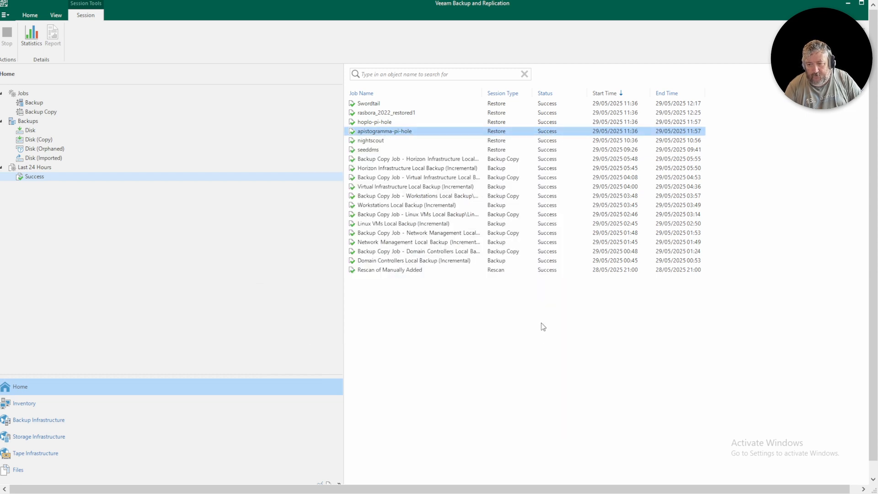
pyautogui.click(385, 123)
pyautogui.doubleClick(386, 125)
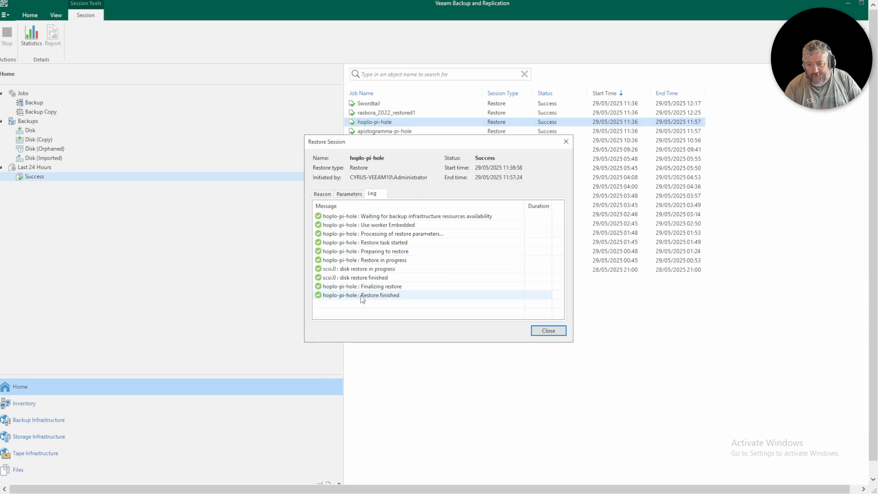
pyautogui.click(545, 331)
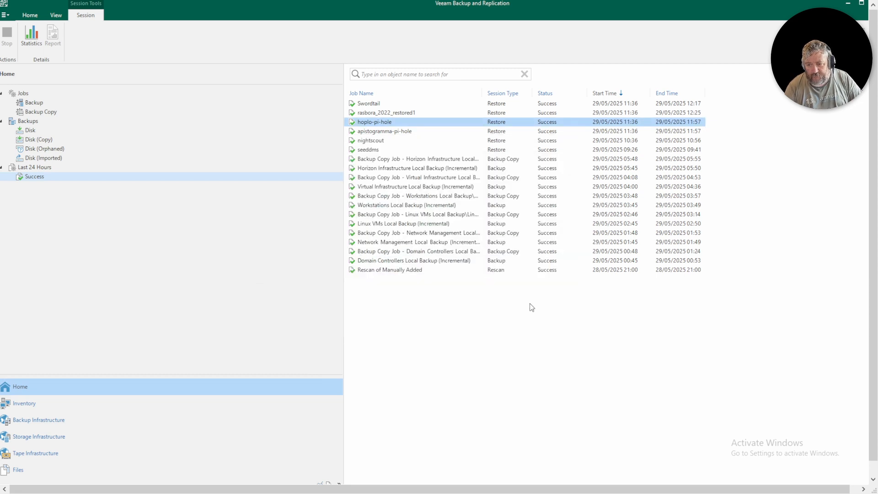
pyautogui.doubleClick(409, 115)
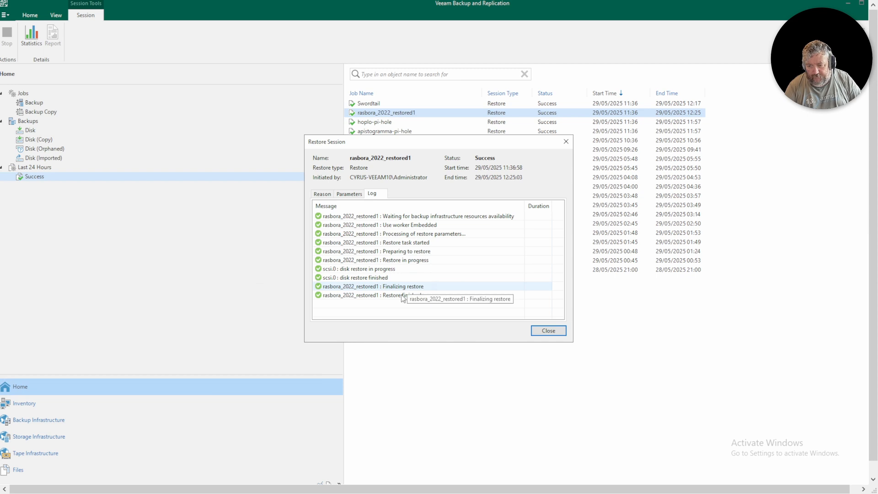
pyautogui.click(542, 330)
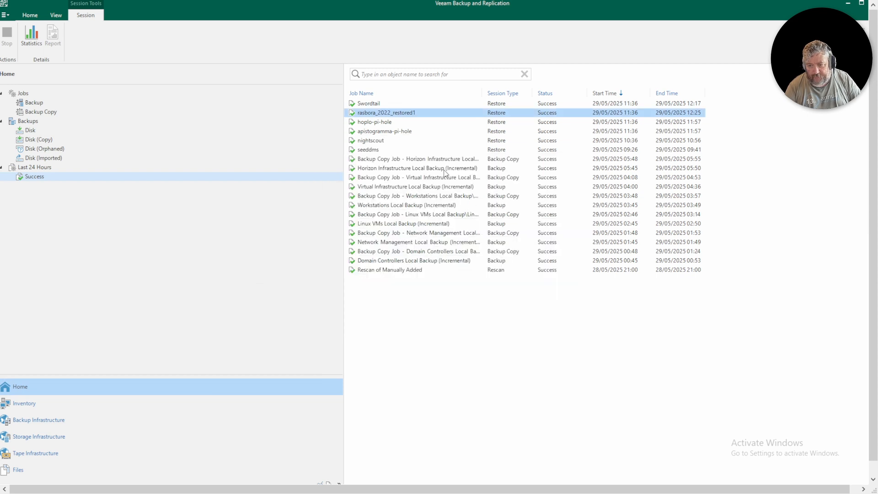
pyautogui.doubleClick(388, 104)
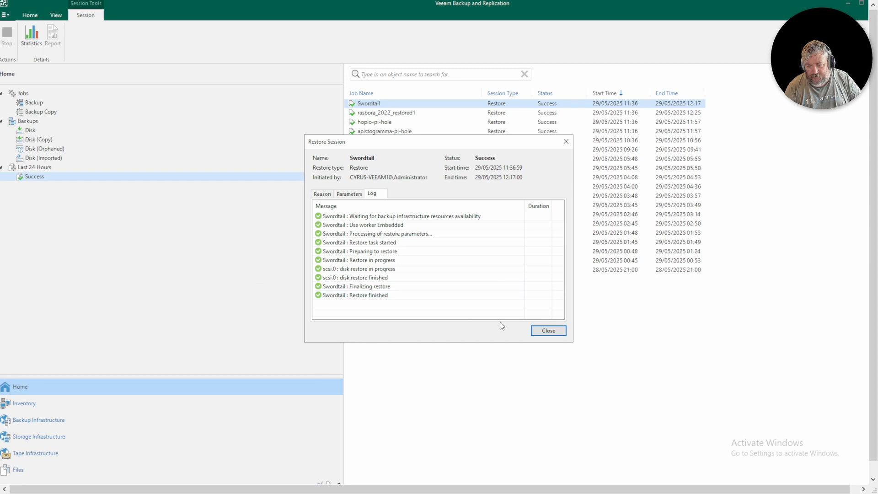
pyautogui.click(550, 332)
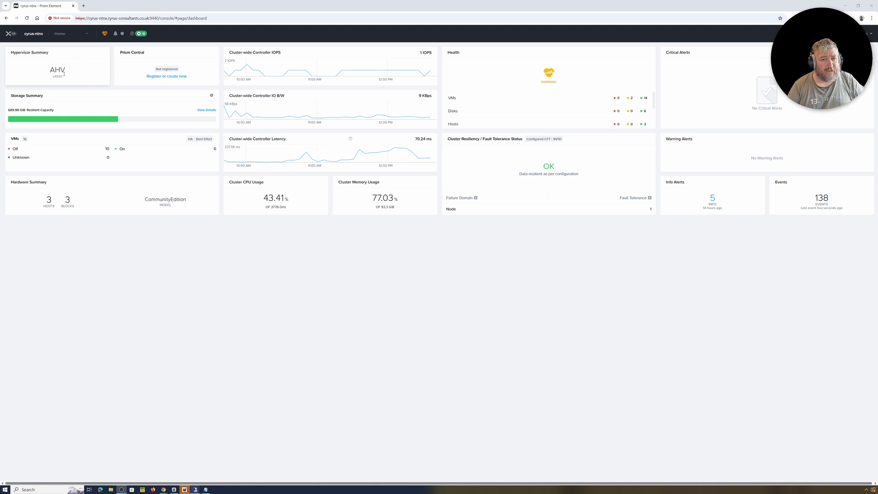
# Step: In Prism Element, examine the LCM inventory for the cluster's installed AHV hypervisor and AOS versions
pyautogui.click(60, 33)
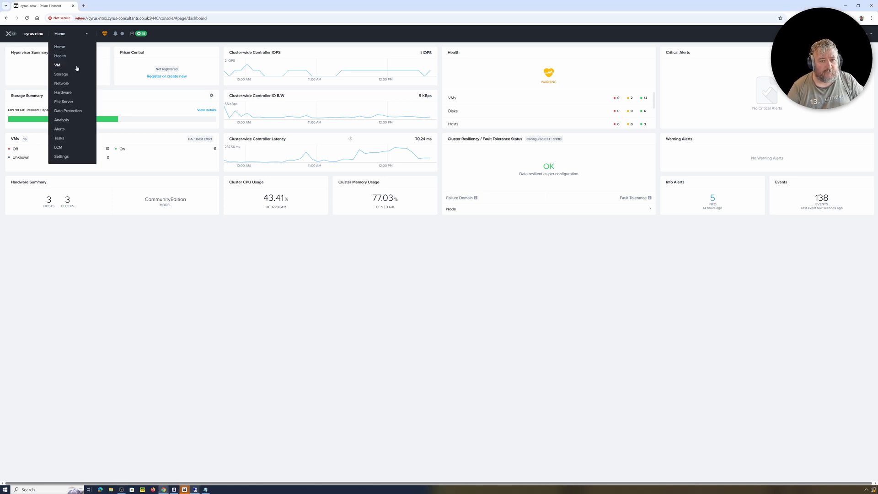
pyautogui.click(59, 147)
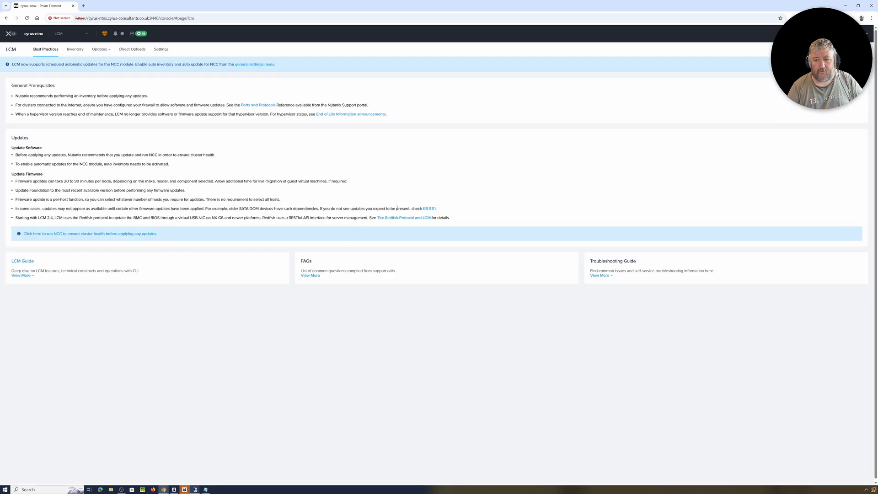
pyautogui.click(75, 52)
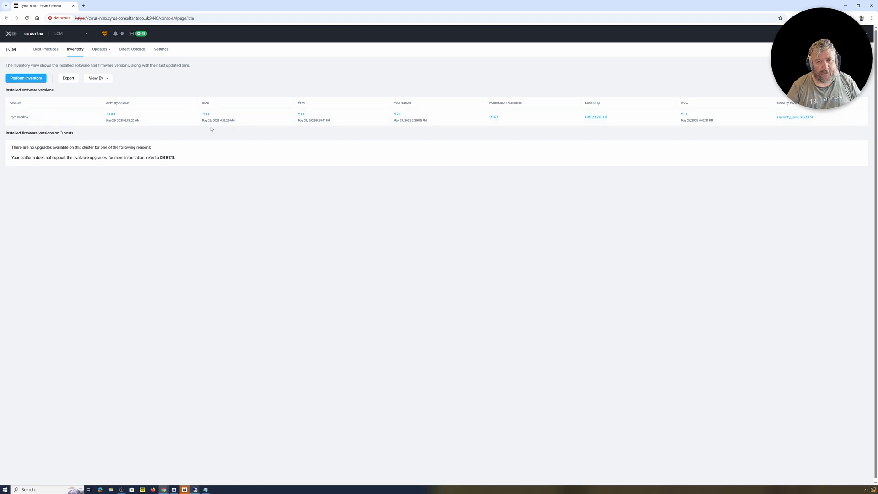
# Step: Power on the restored apistogramma VM from the cluster's VM table
pyautogui.click(80, 33)
pyautogui.click(63, 68)
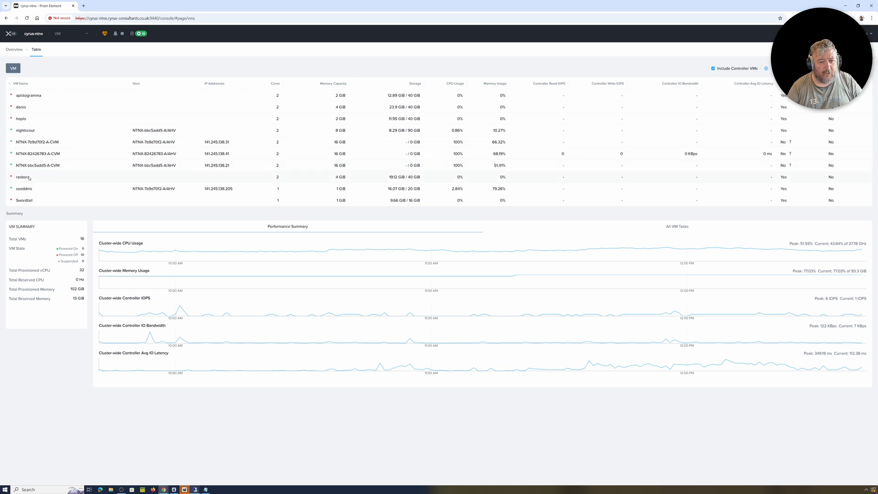
pyautogui.rightClick(36, 99)
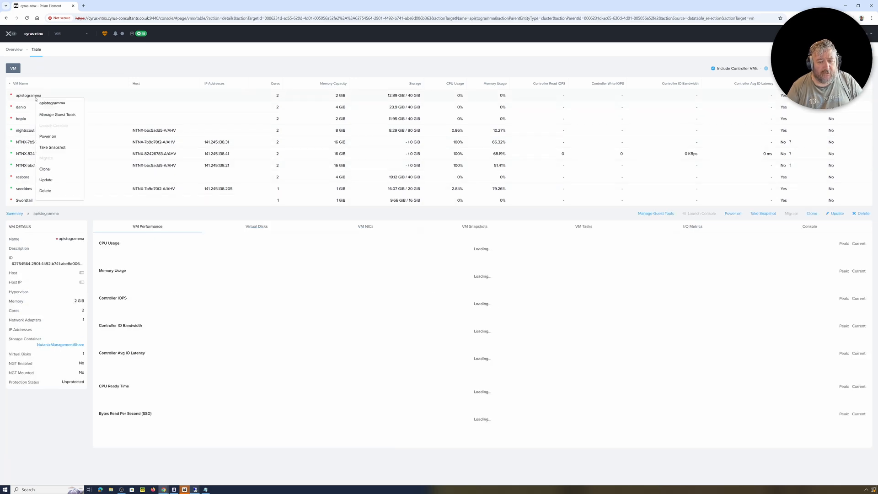
pyautogui.click(47, 136)
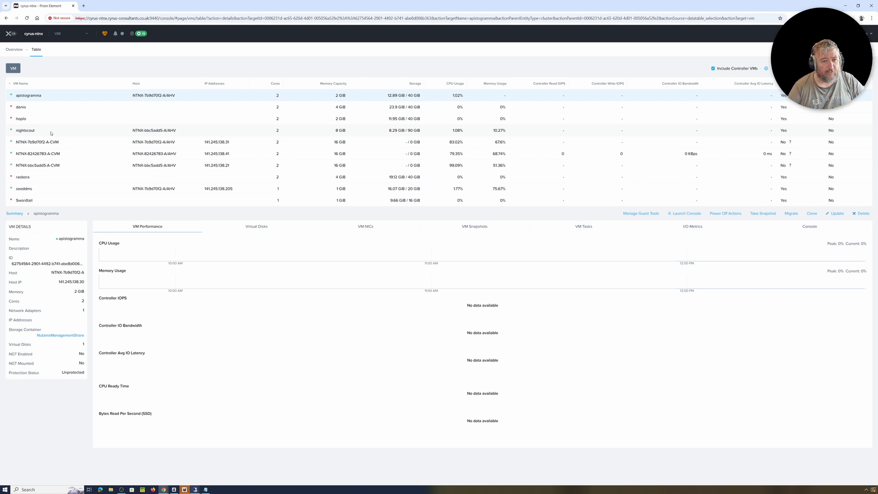
# Step: Launch the apistogramma VM's console, reposition its window over the VM table and bring up a fresh login prompt
pyautogui.rightClick(50, 100)
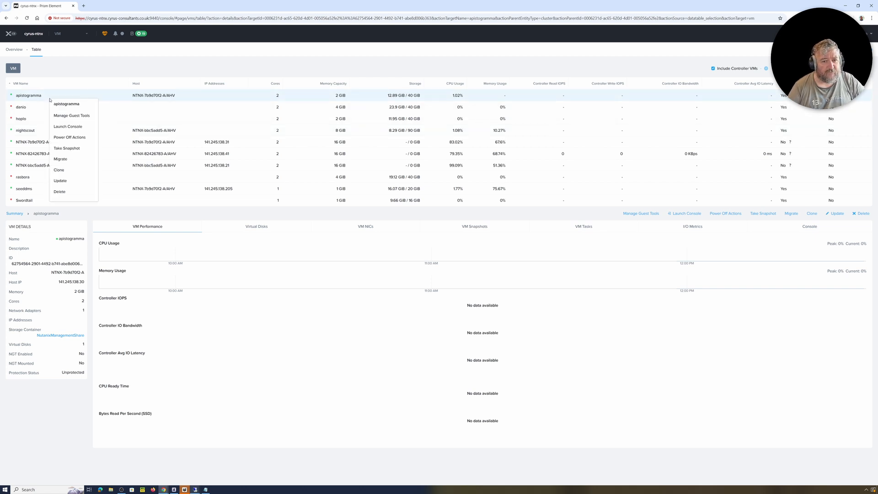
pyautogui.click(67, 126)
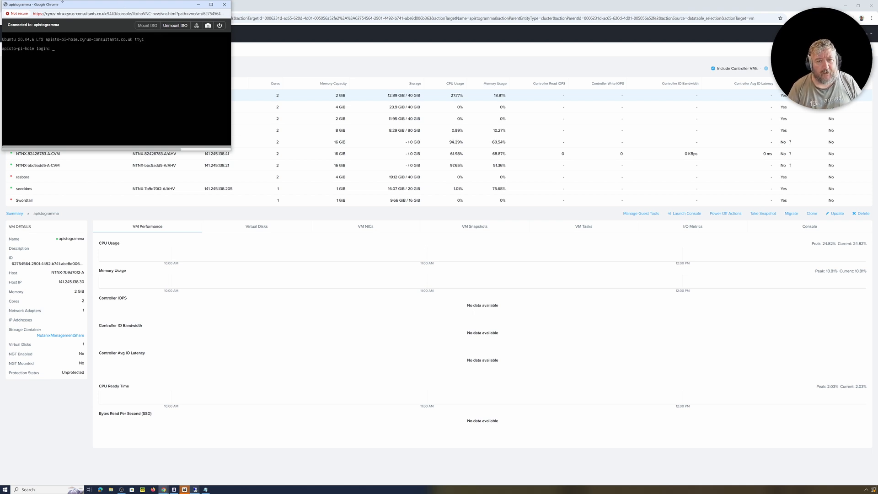
pyautogui.moveTo(52, 7); pyautogui.dragTo(86, 133)
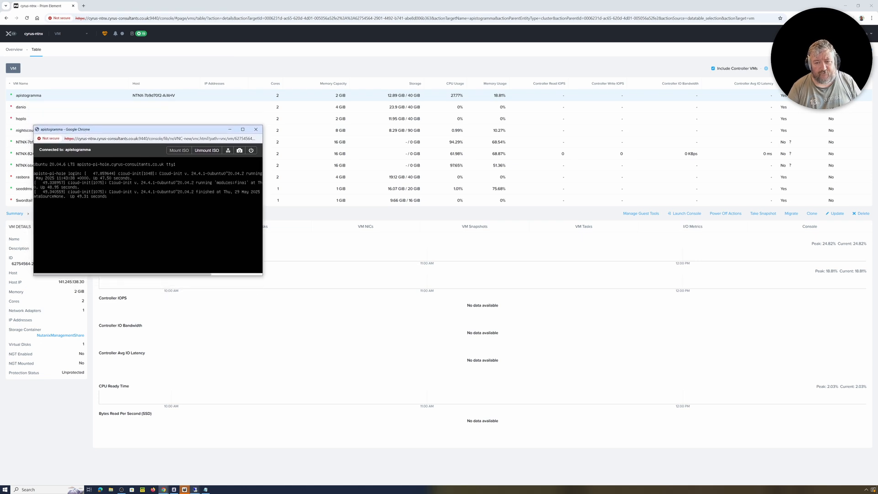
pyautogui.press('Return')
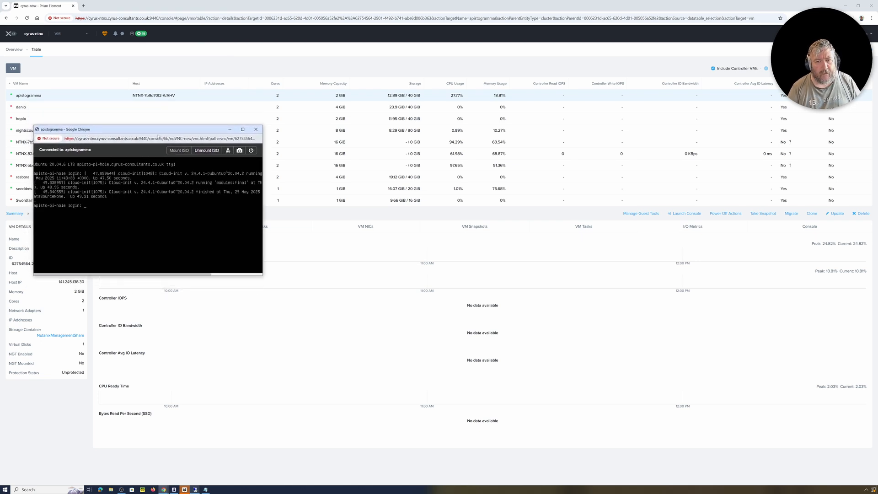
pyautogui.moveTo(158, 130); pyautogui.dragTo(155, 85)
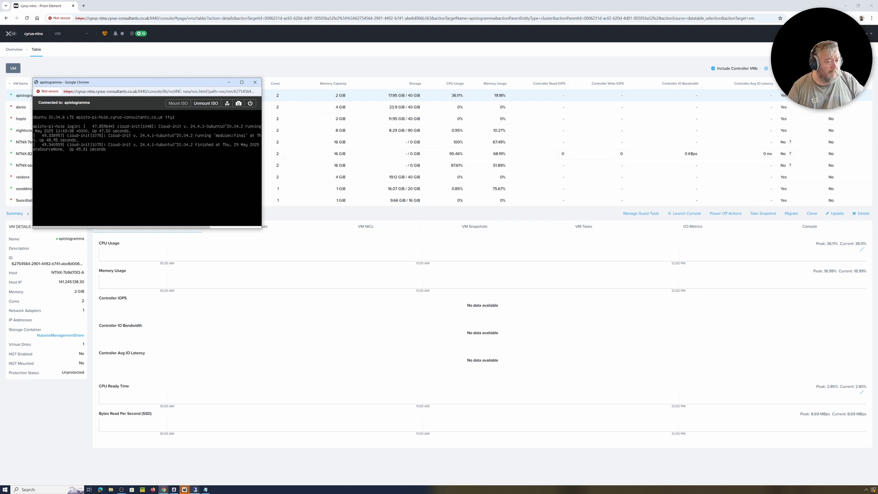
pyautogui.hotkey('alt', 'Tab')
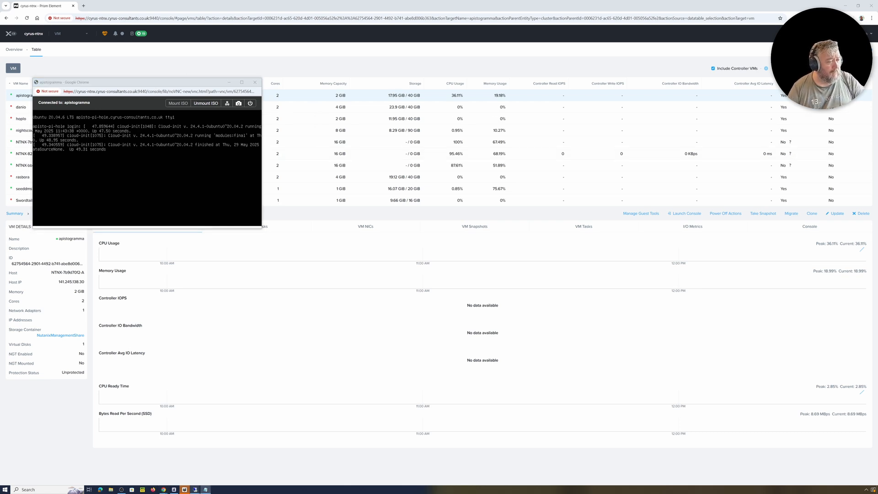